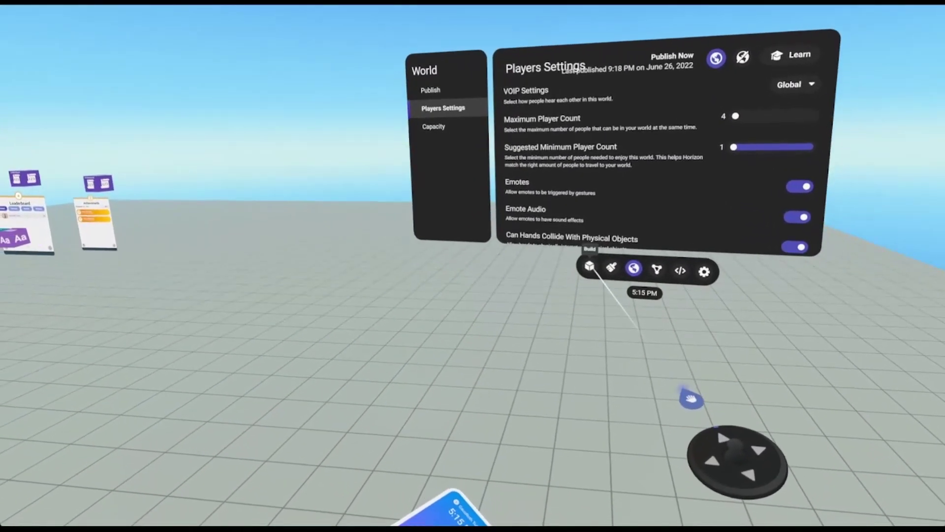
# Step: Place a cube shape in the open area of the world
pyautogui.click(590, 266)
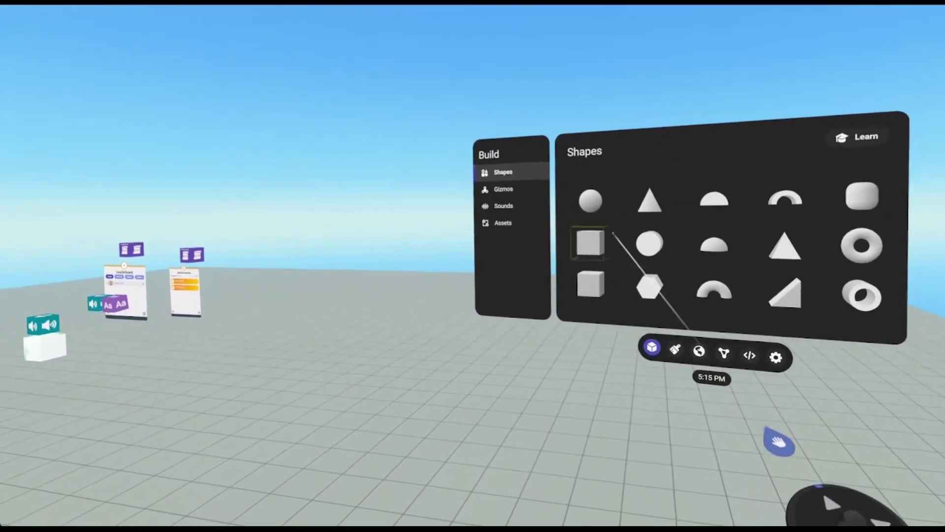
pyautogui.click(514, 239)
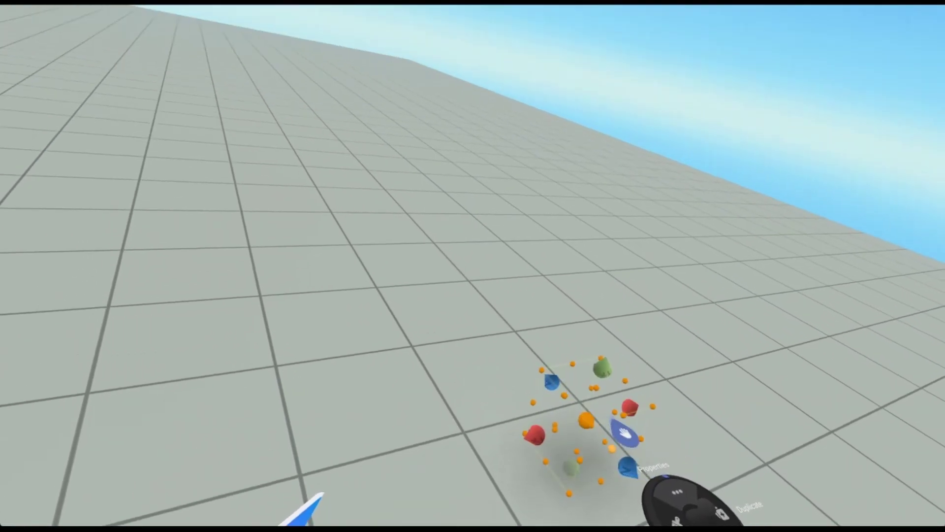
pyautogui.click(645, 382)
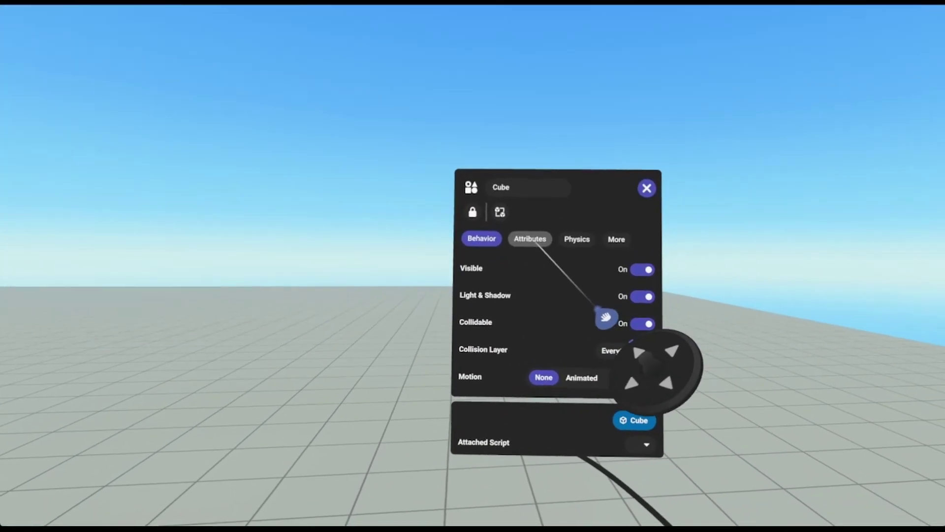
# Step: Set the cube's Y rotation to 0 and its Y position to 0.25
pyautogui.click(519, 232)
pyautogui.click(610, 249)
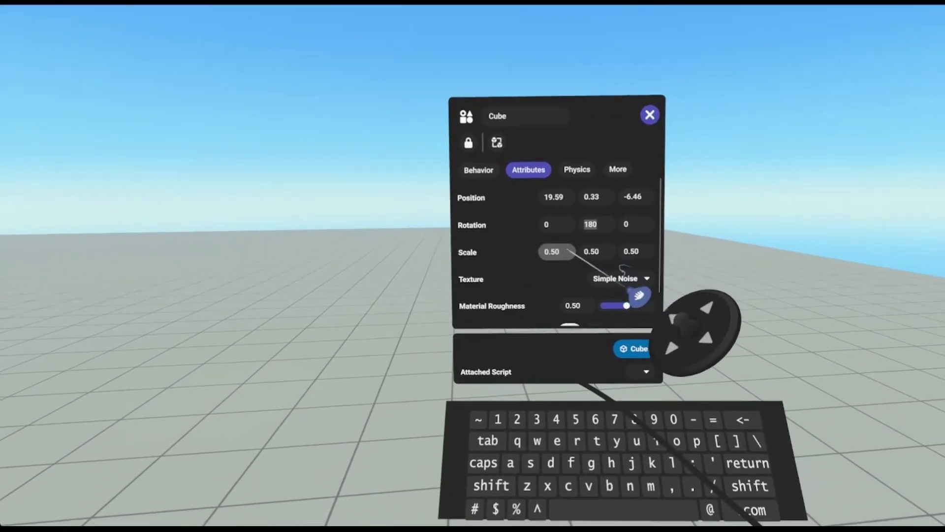
pyautogui.write('0')
pyautogui.click(611, 347)
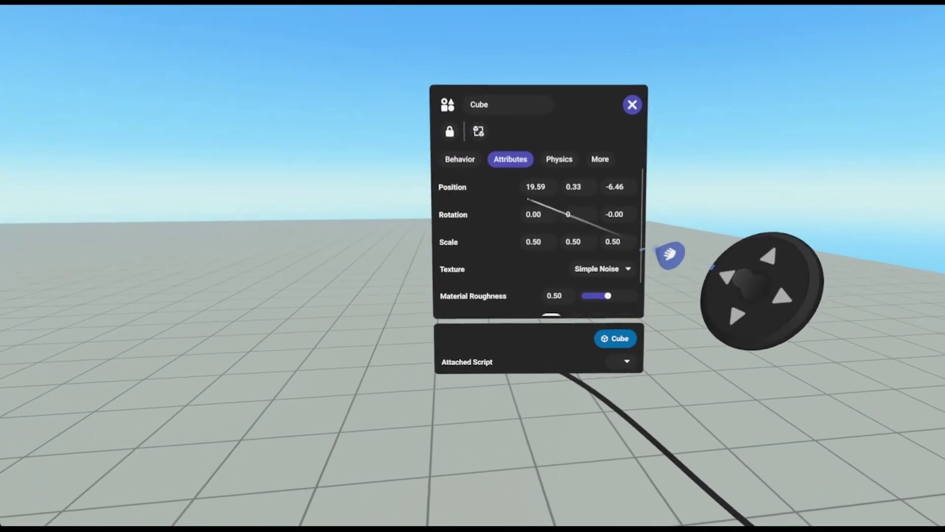
pyautogui.click(529, 186)
pyautogui.moveTo(543, 169); pyautogui.dragTo(521, 165)
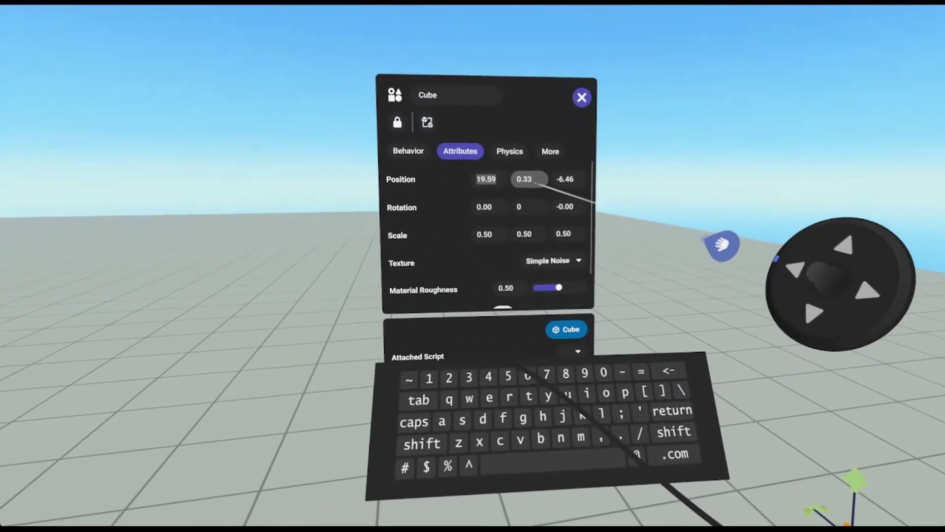
pyautogui.click(539, 178)
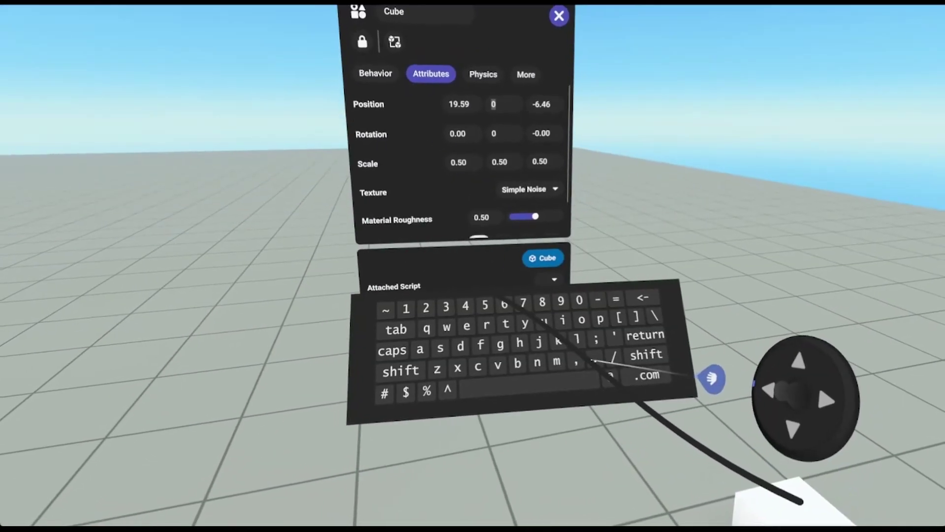
pyautogui.write('.25')
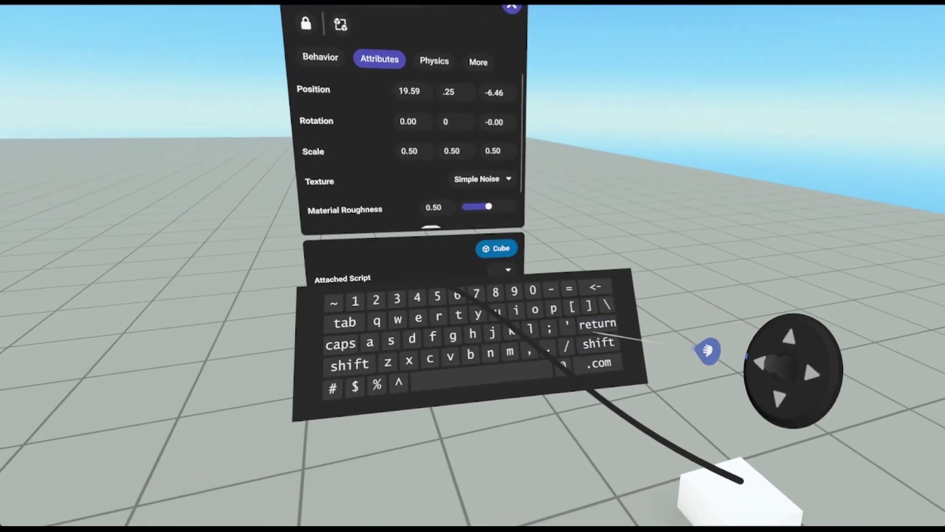
pyautogui.click(595, 333)
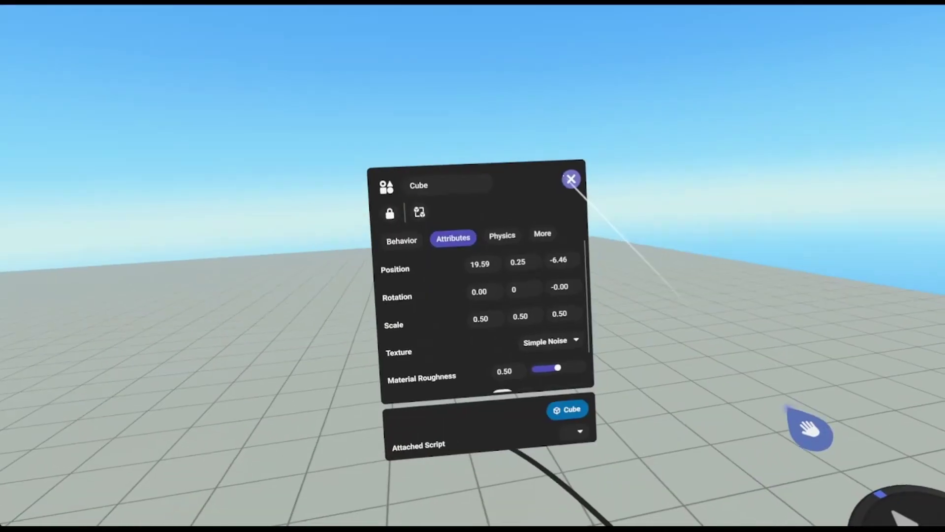
pyautogui.click(544, 136)
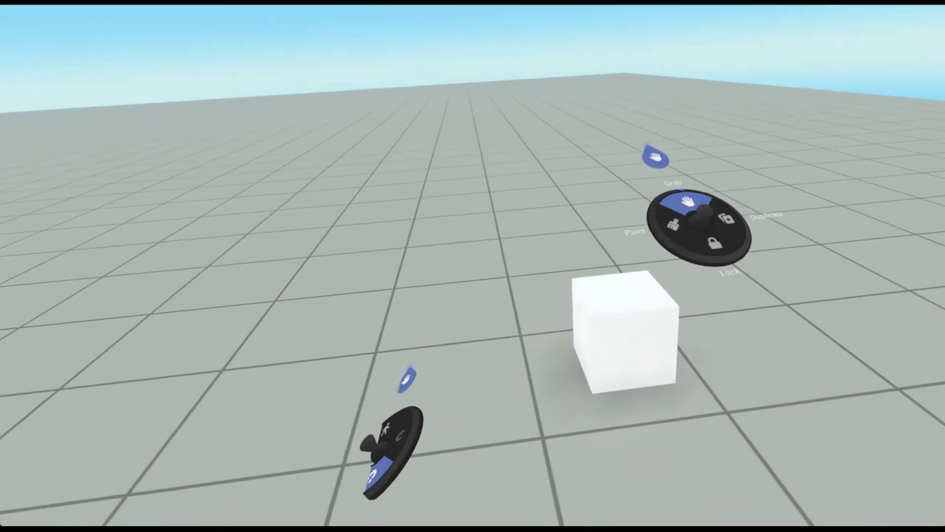
# Step: Add a Script gizmo near the cube and place a Trigger gizmo over the cube
pyautogui.press('Tab')
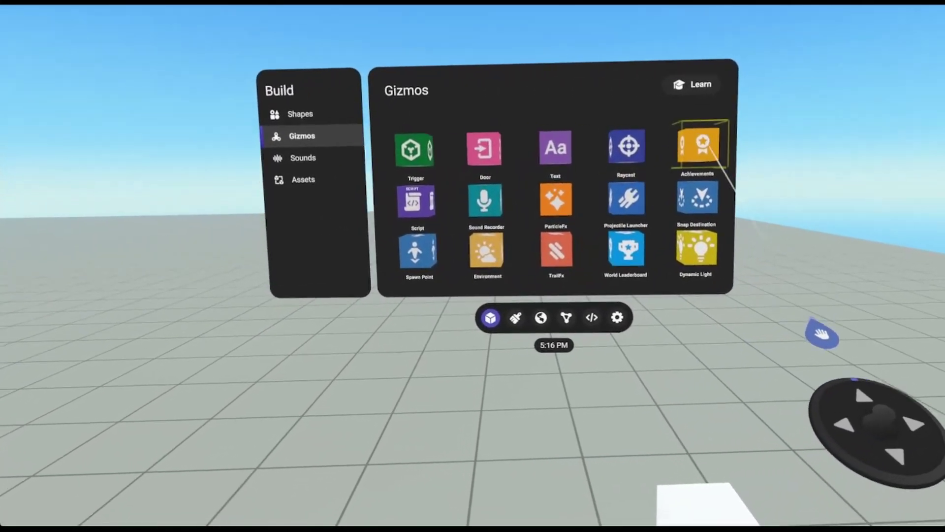
pyautogui.moveTo(646, 368); pyautogui.dragTo(507, 388)
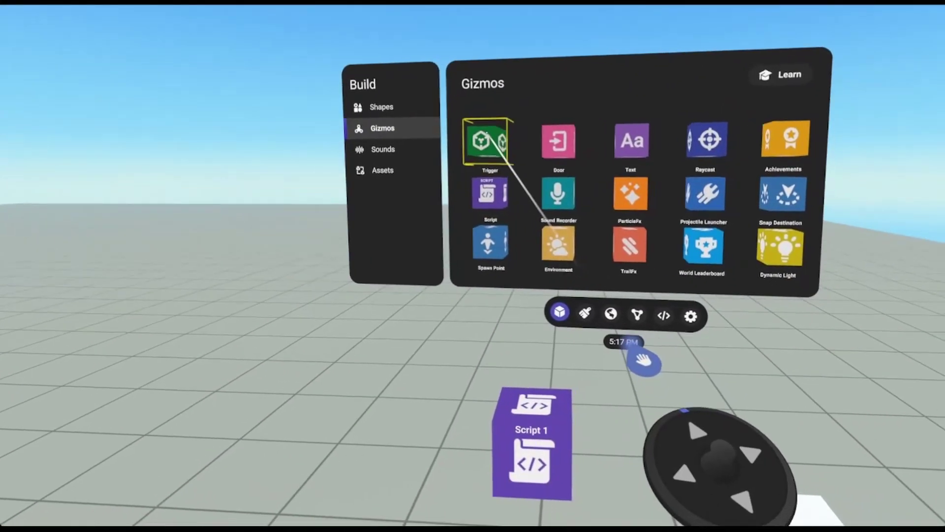
pyautogui.moveTo(488, 134); pyautogui.dragTo(627, 304)
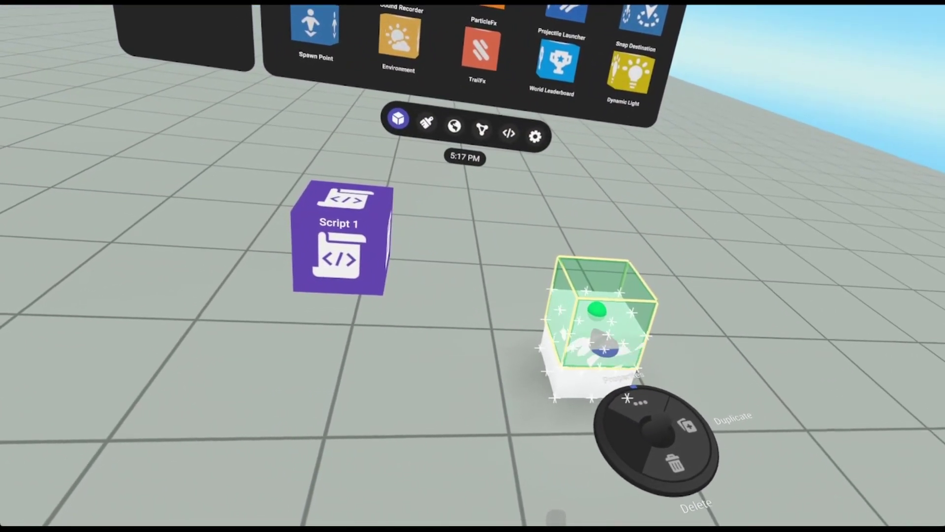
# Step: Enlarge the trigger volume and position it so that it surrounds the cube
pyautogui.click(648, 343)
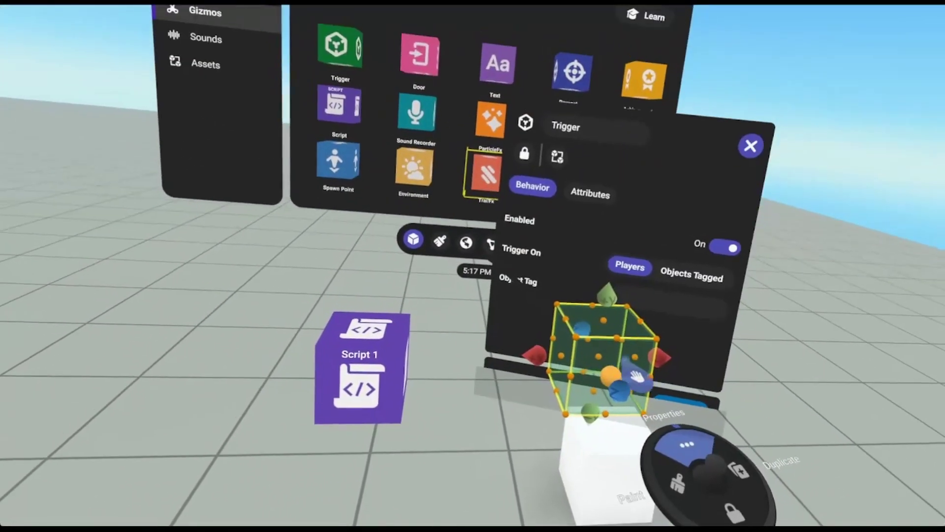
pyautogui.moveTo(637, 373); pyautogui.dragTo(555, 309)
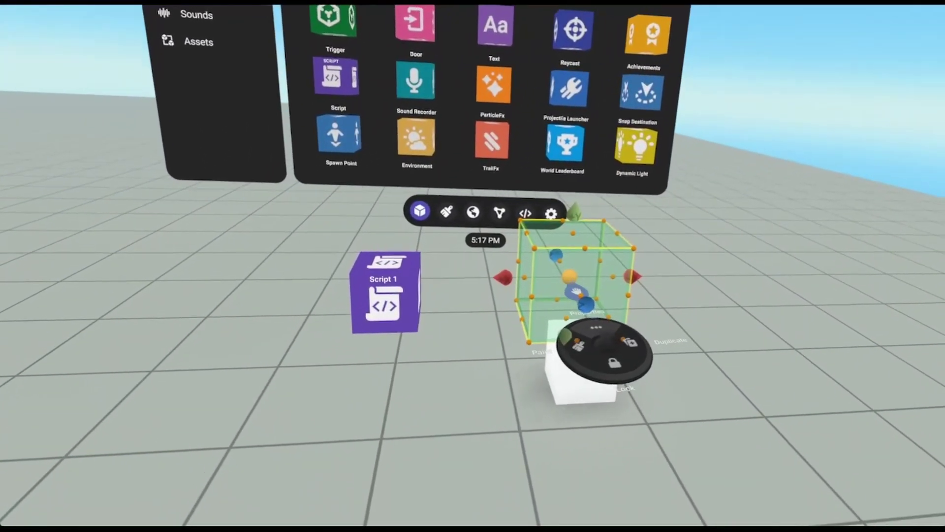
pyautogui.moveTo(576, 292); pyautogui.dragTo(584, 320)
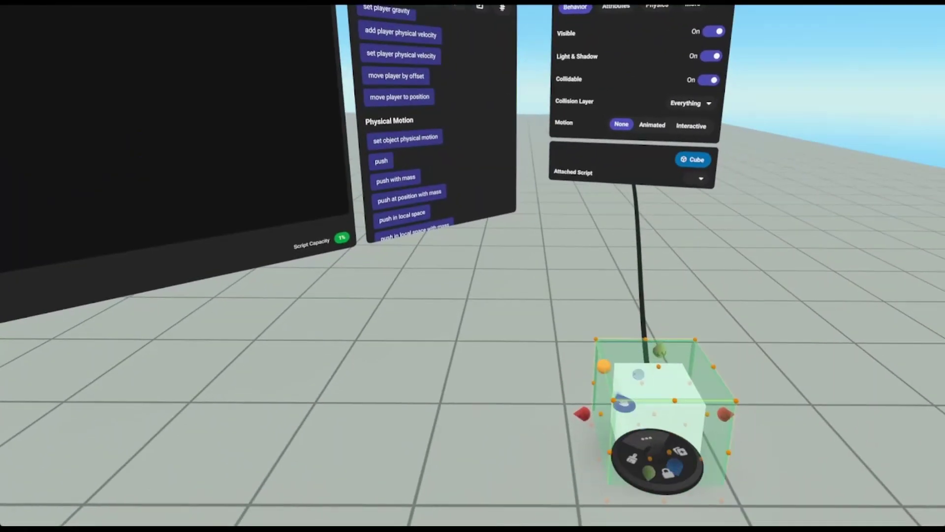
# Step: Attach Script 1 to the trigger
pyautogui.click(635, 458)
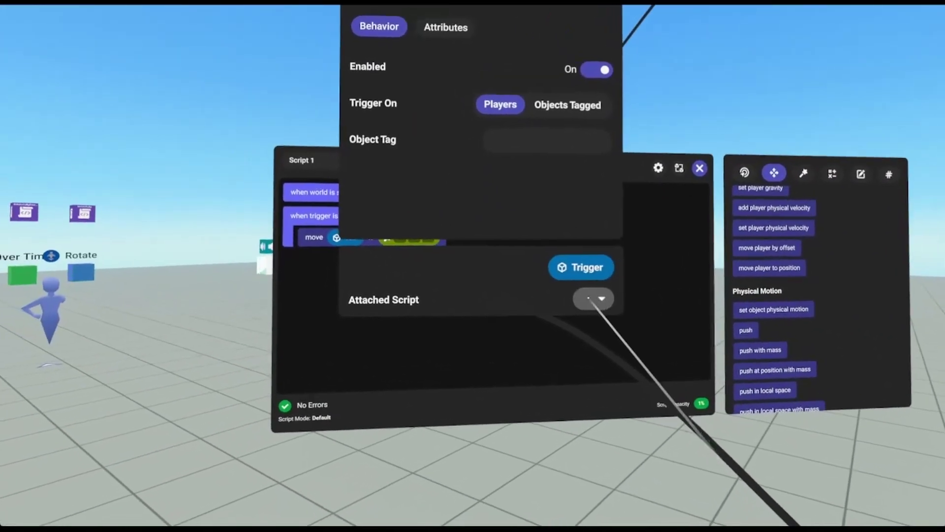
pyautogui.click(594, 298)
pyautogui.scroll(-1, 572, 374)
pyautogui.scroll(-2, 587, 293)
pyautogui.click(575, 315)
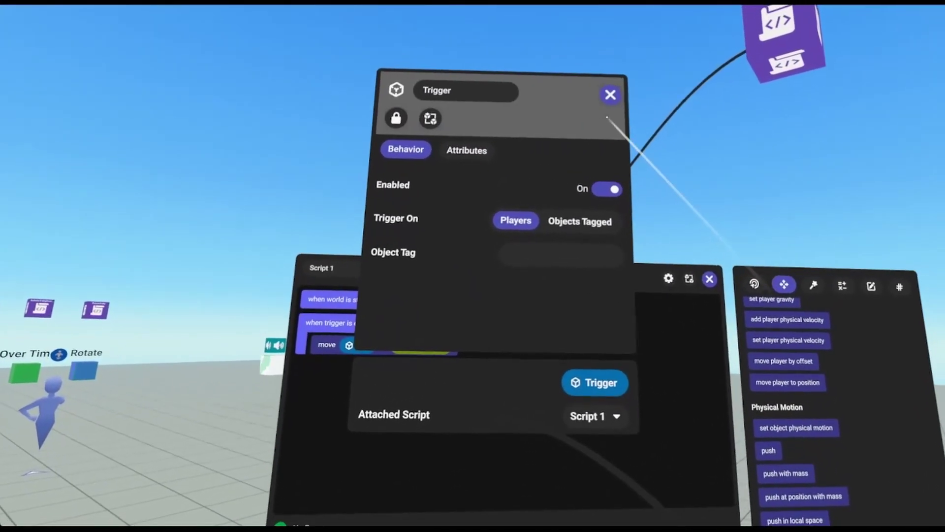
pyautogui.click(606, 90)
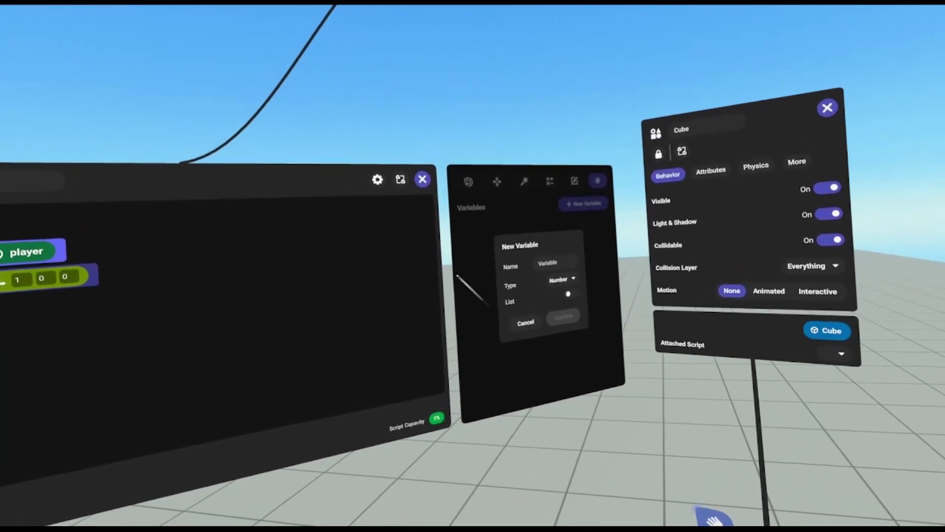
# Step: Create an Object variable named cube in Script 1
pyautogui.click(605, 266)
pyautogui.click(571, 287)
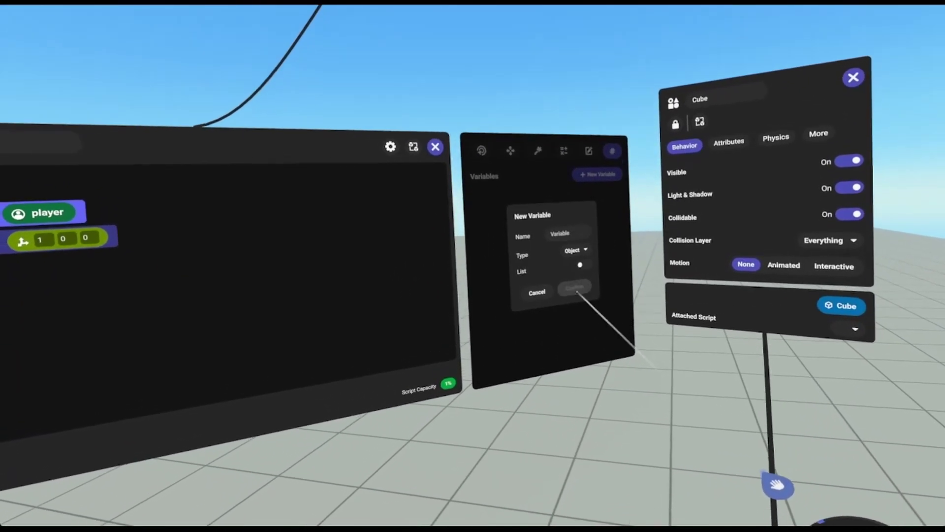
pyautogui.click(556, 224)
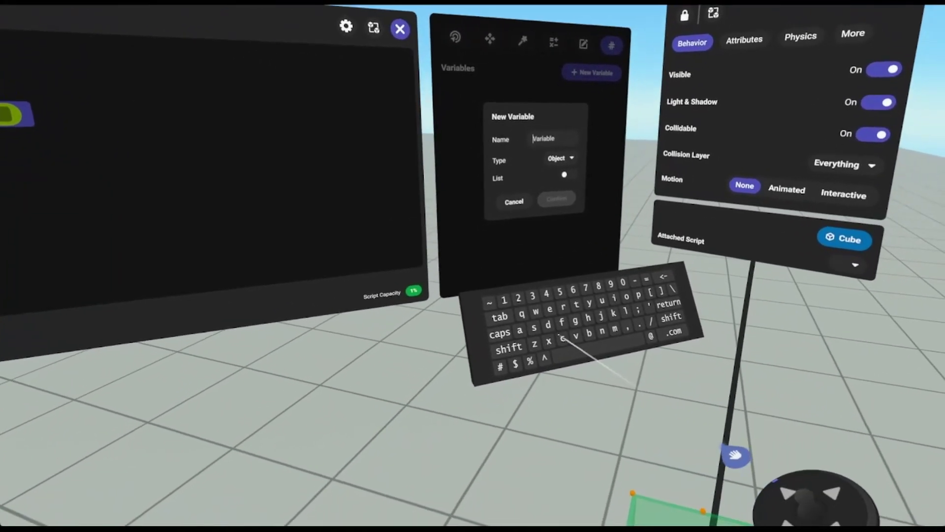
pyautogui.write('cube')
pyautogui.press('Return')
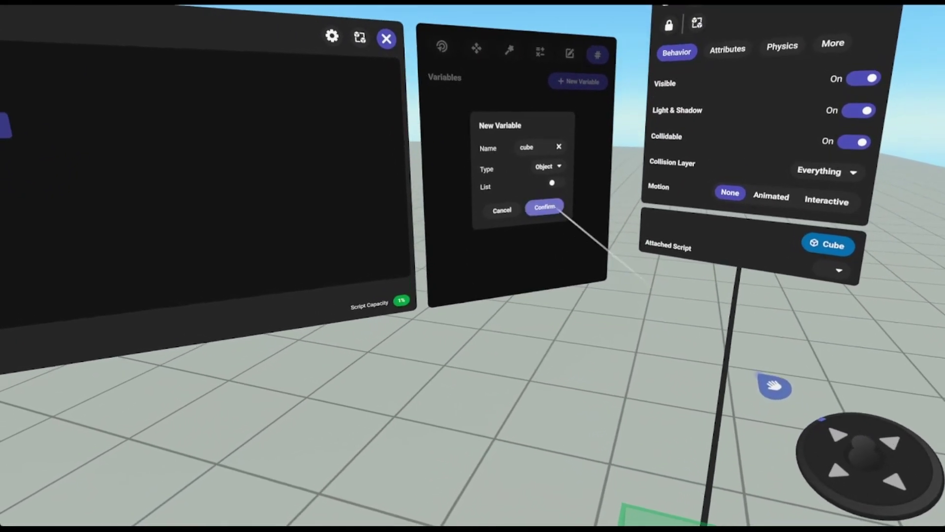
pyautogui.click(545, 206)
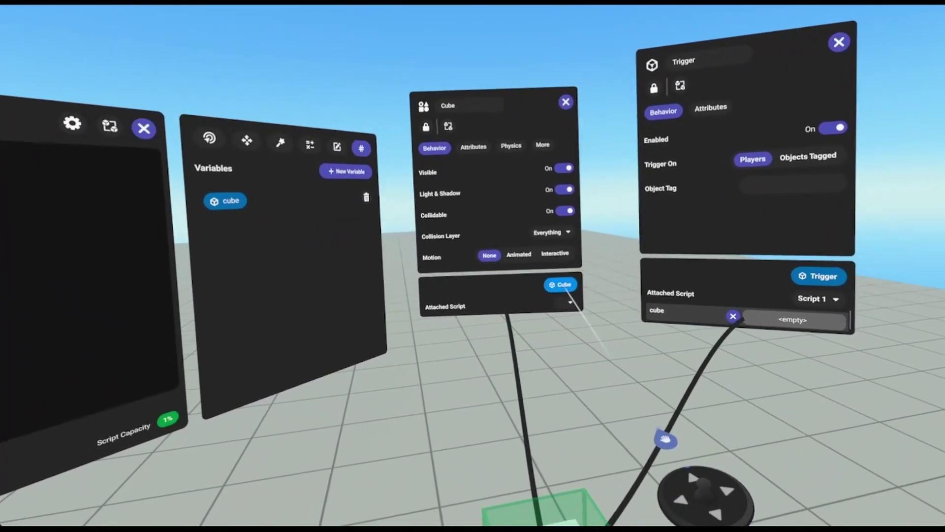
# Step: Assign the cube object to the trigger's cube variable and replace self with that variable in the move-to block
pyautogui.moveTo(564, 282); pyautogui.dragTo(625, 257)
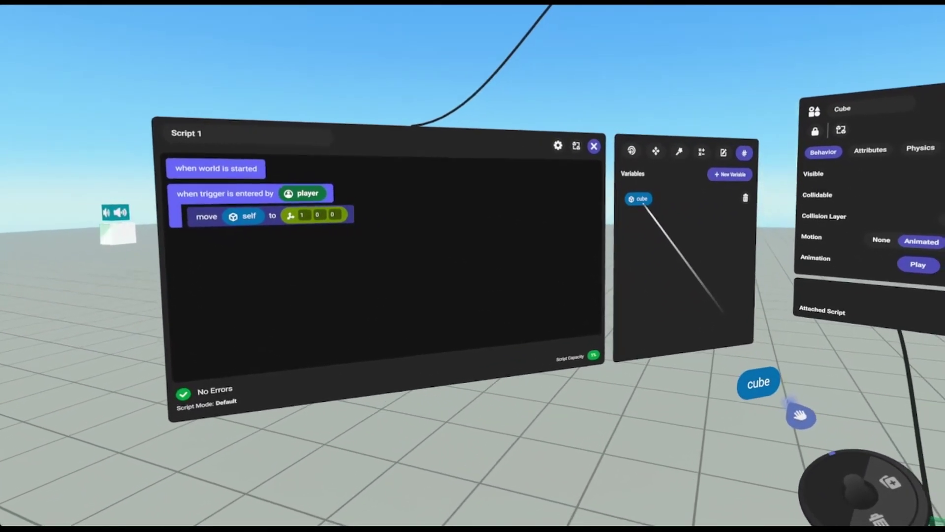
pyautogui.moveTo(891, 439); pyautogui.dragTo(723, 353)
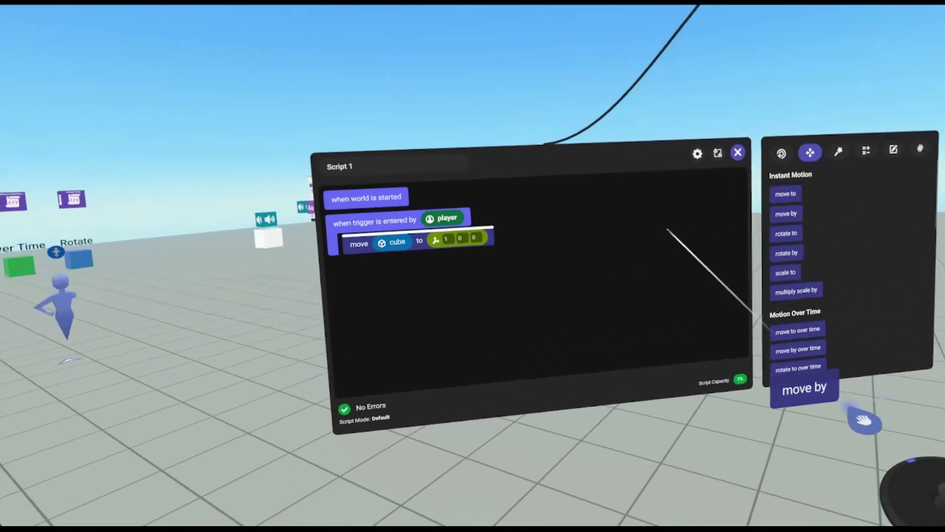
# Step: Replace the move-to block in the trigger event with a move by block moving the cube variable by 1, 0, 0
pyautogui.moveTo(667, 229); pyautogui.dragTo(591, 250)
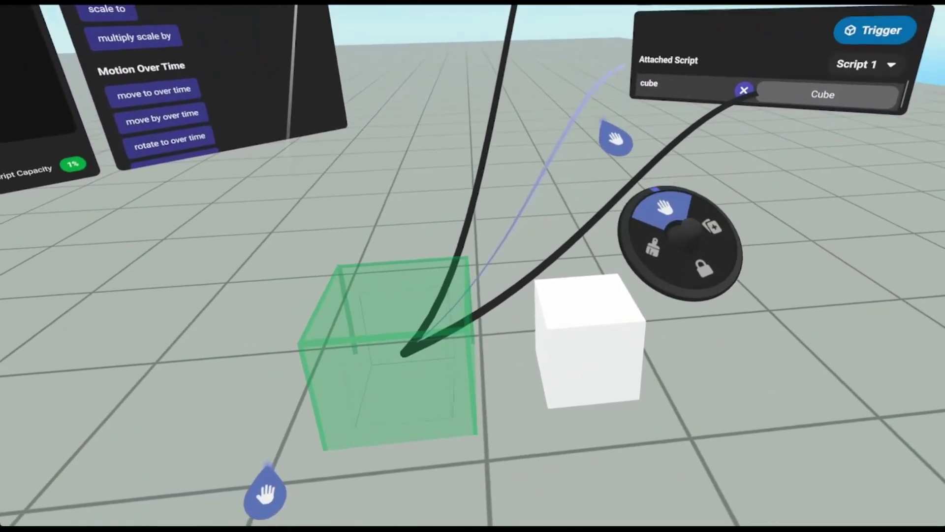
pyautogui.click(591, 340)
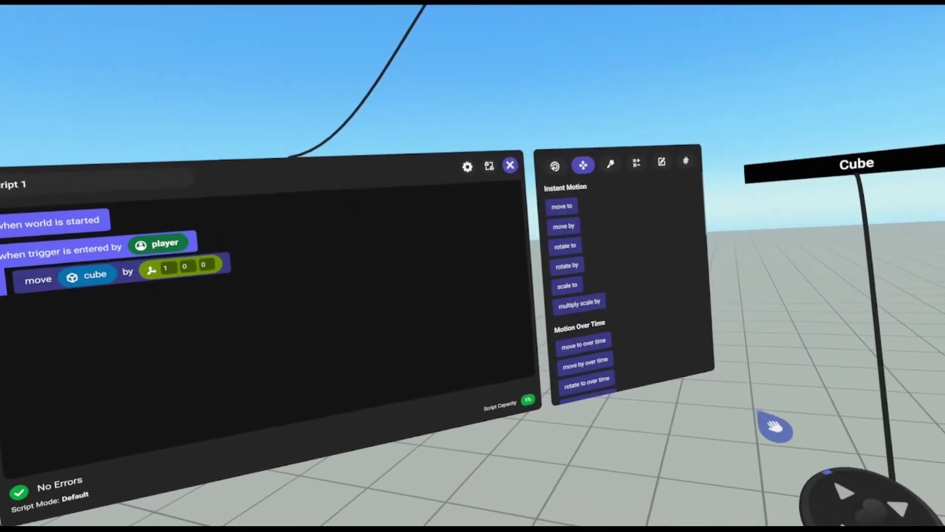
# Step: Swap the move by block for move to over time with cube, 1, 0, 0 and 10 sec, then try move by over time
pyautogui.scroll(-5, 576, 241)
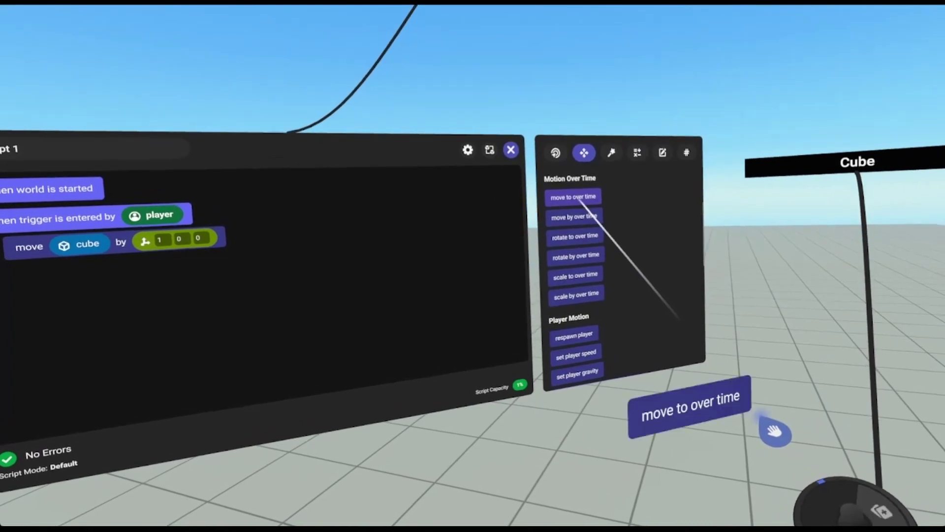
pyautogui.moveTo(580, 200); pyautogui.dragTo(590, 271)
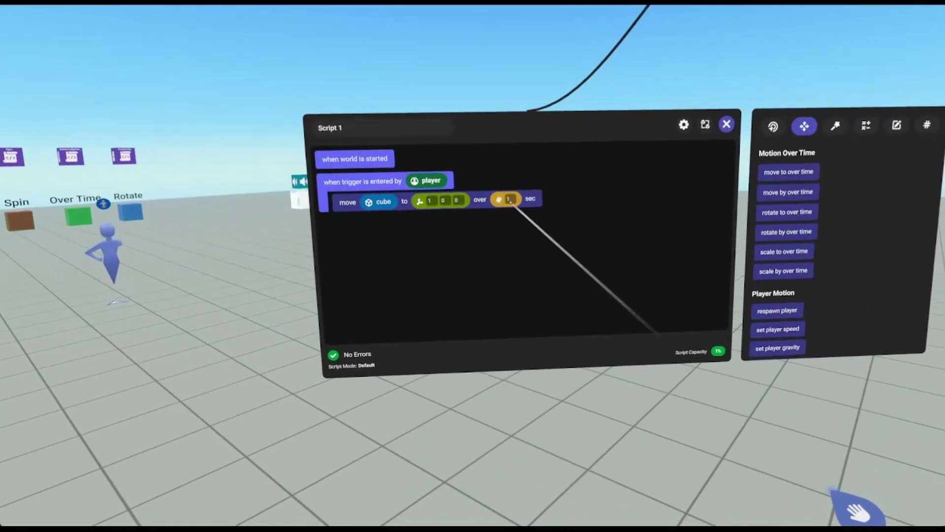
pyautogui.click(508, 199)
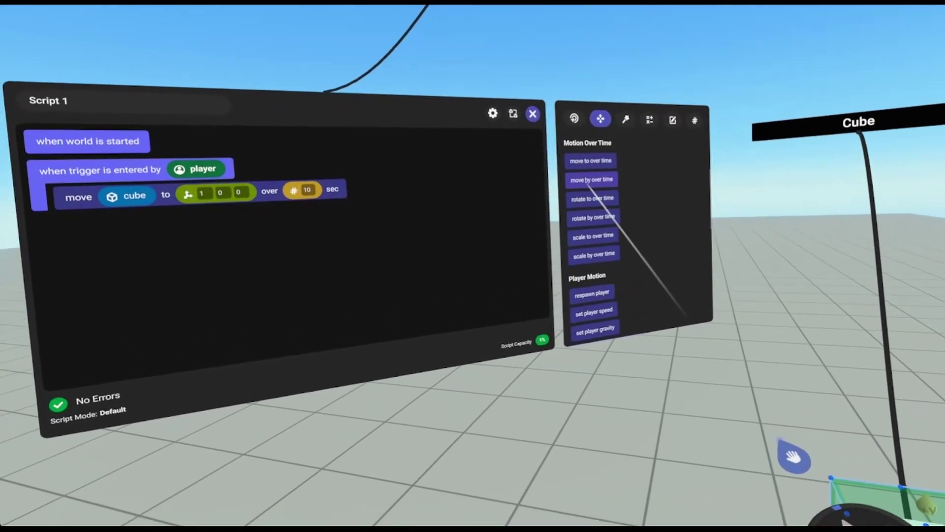
pyautogui.moveTo(586, 201); pyautogui.dragTo(542, 216)
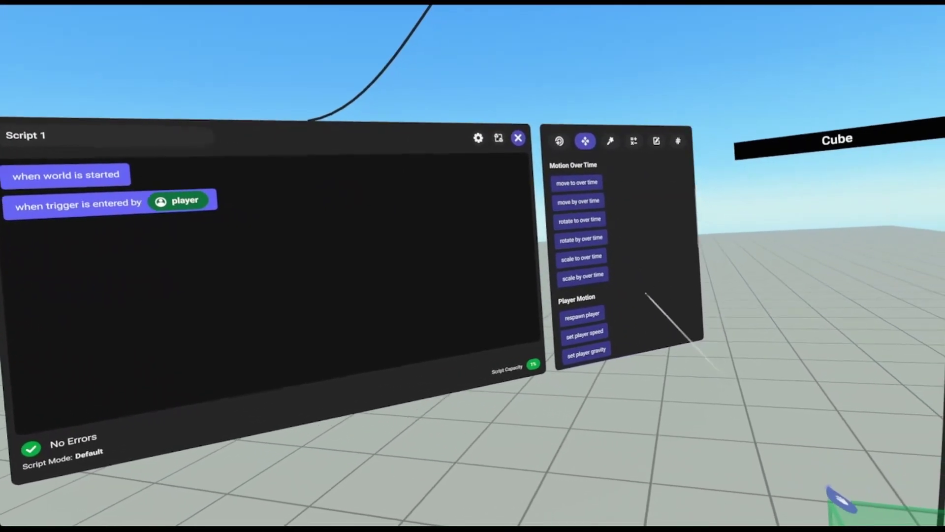
# Step: Set the cube's Motion to Interactive and its Interaction to Physics for the Physical Motion blocks
pyautogui.scroll(-4, 641, 270)
pyautogui.scroll(-2, 636, 250)
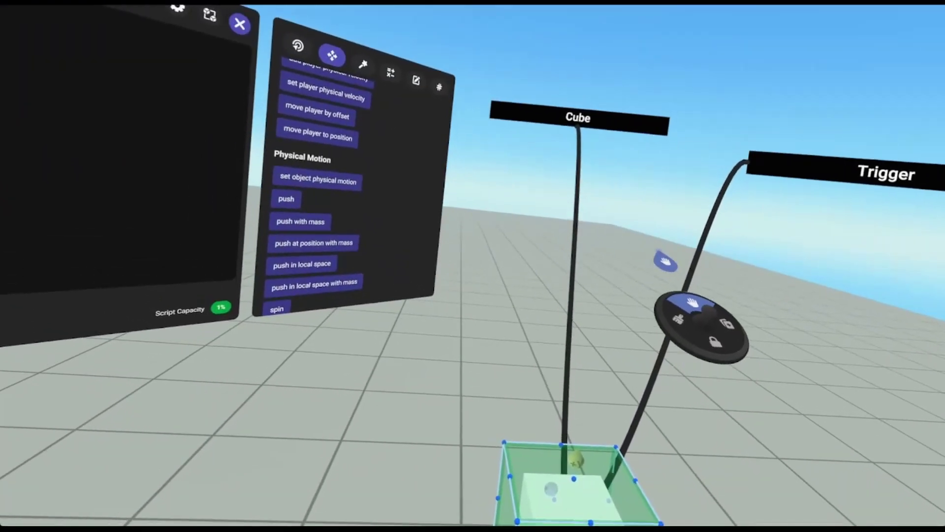
pyautogui.click(591, 119)
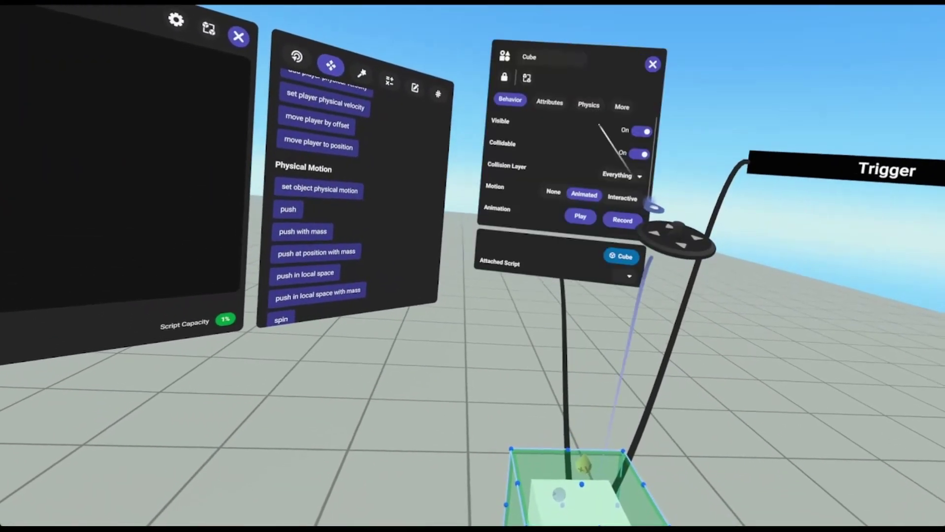
pyautogui.click(627, 180)
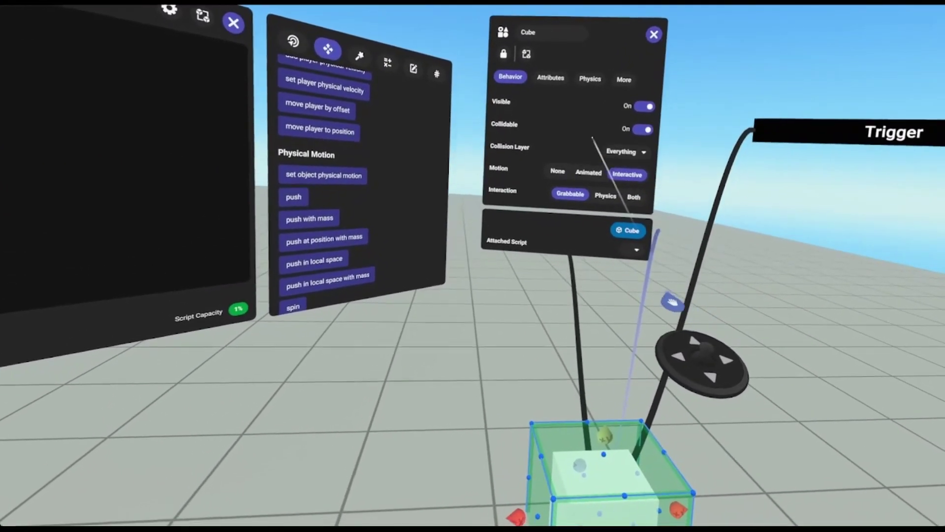
pyautogui.click(610, 187)
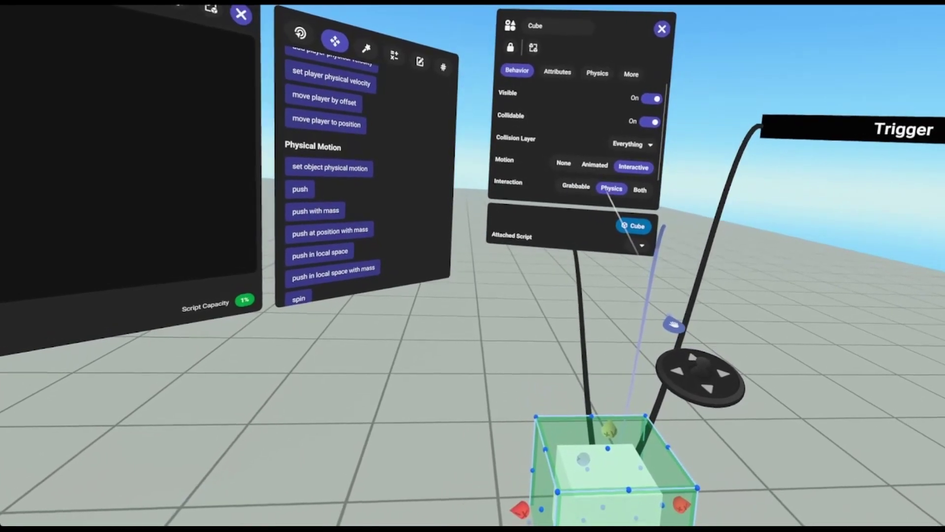
# Step: Add a push block to the trigger event that pushes the cube variable by 1, 0, 0, and inspect the cube's physics properties
pyautogui.click(596, 69)
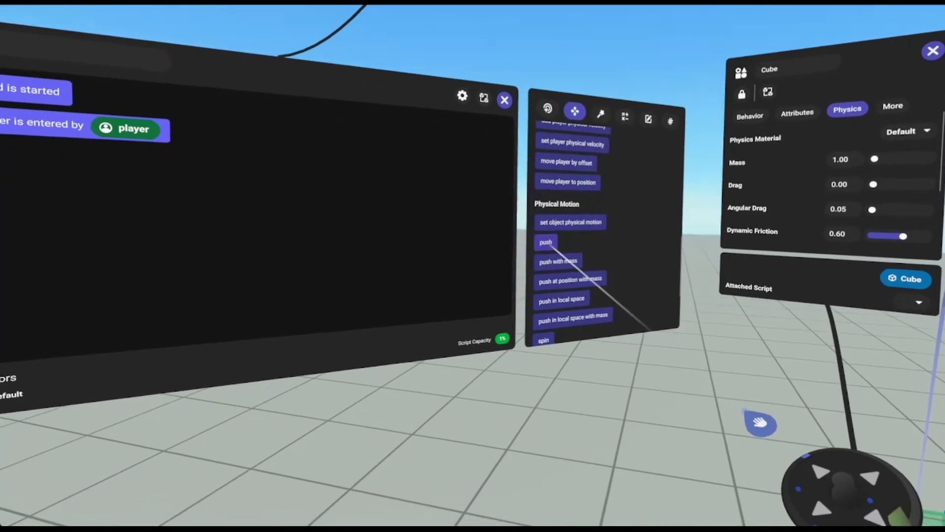
pyautogui.moveTo(549, 246); pyautogui.dragTo(531, 160)
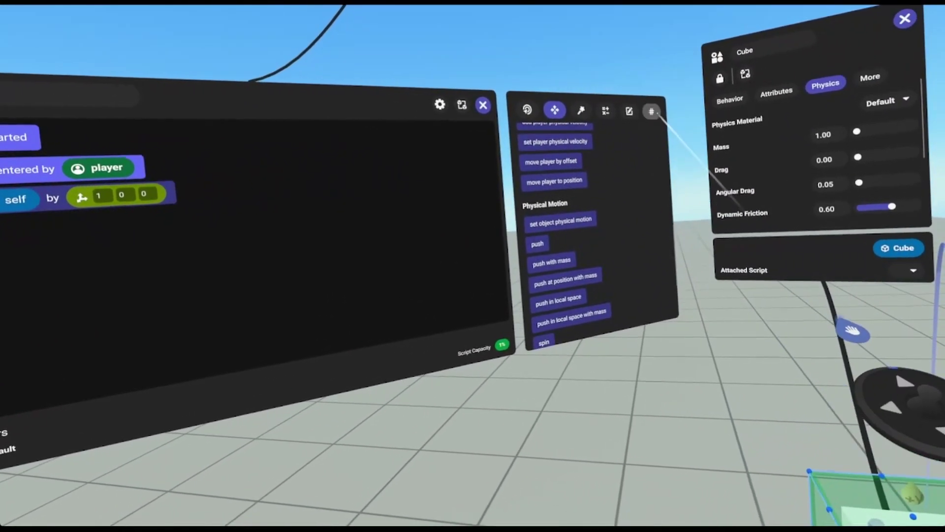
pyautogui.click(651, 111)
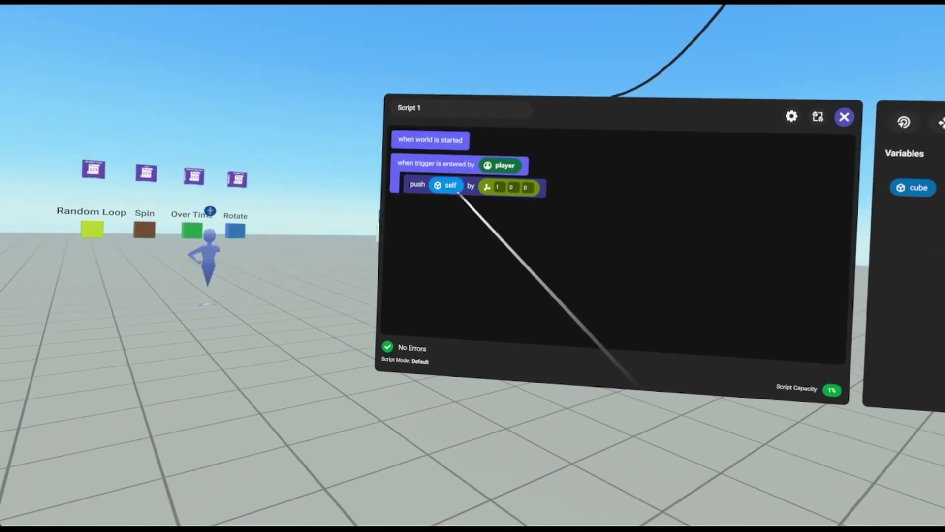
pyautogui.moveTo(913, 188); pyautogui.dragTo(446, 185)
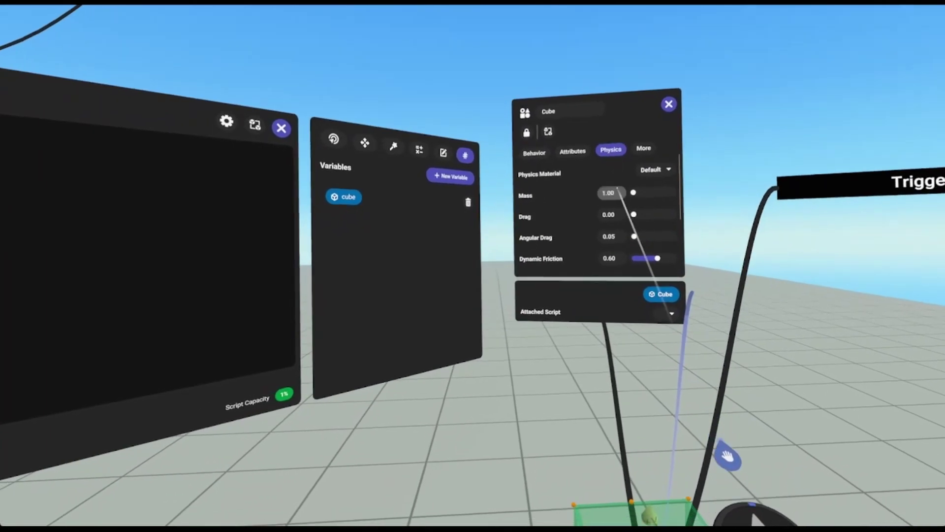
pyautogui.click(637, 156)
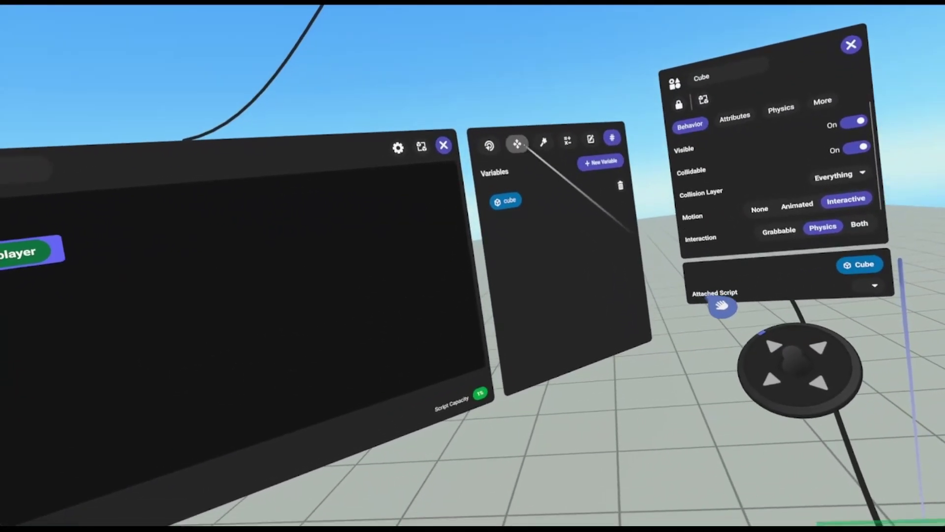
# Step: Add a push in local space block to the trigger event, pushing the cube variable by 1, 0, 0
pyautogui.click(517, 84)
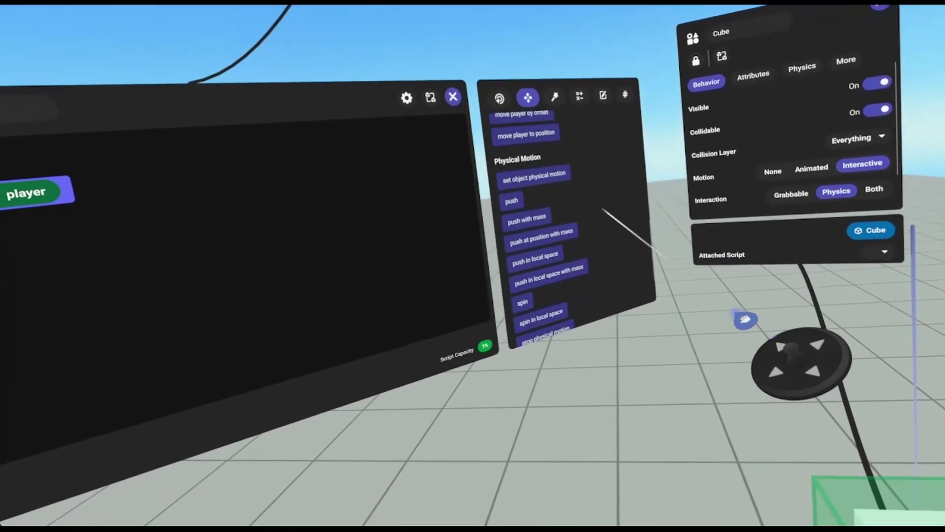
pyautogui.scroll(-3, 601, 200)
pyautogui.moveTo(548, 192); pyautogui.dragTo(449, 261)
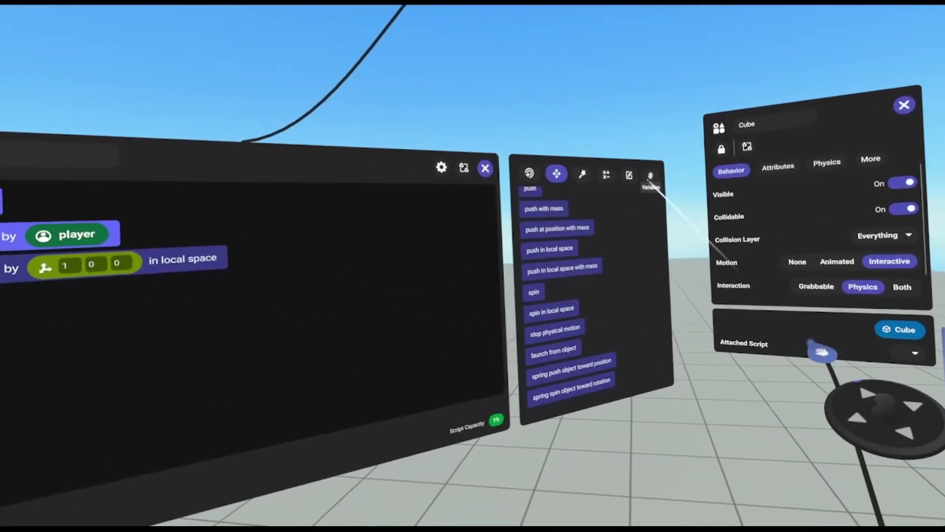
pyautogui.click(668, 162)
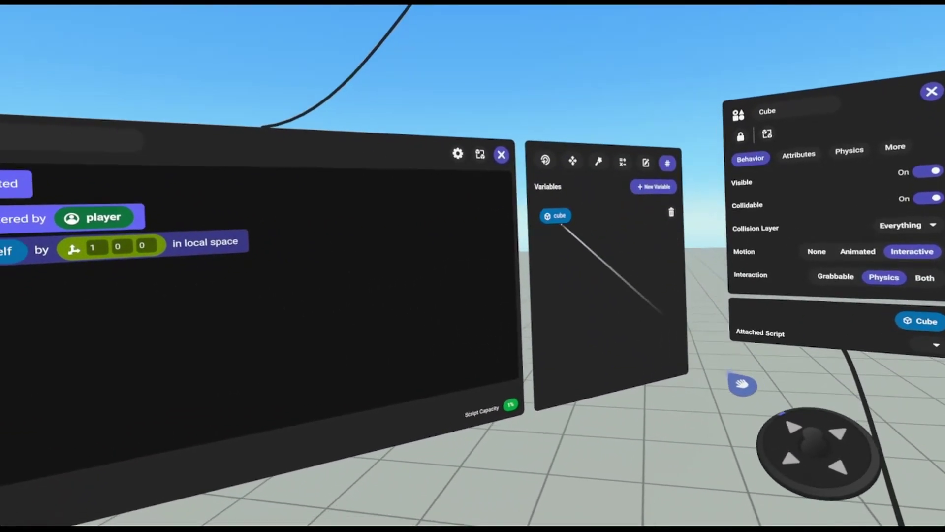
pyautogui.moveTo(557, 215); pyautogui.dragTo(412, 194)
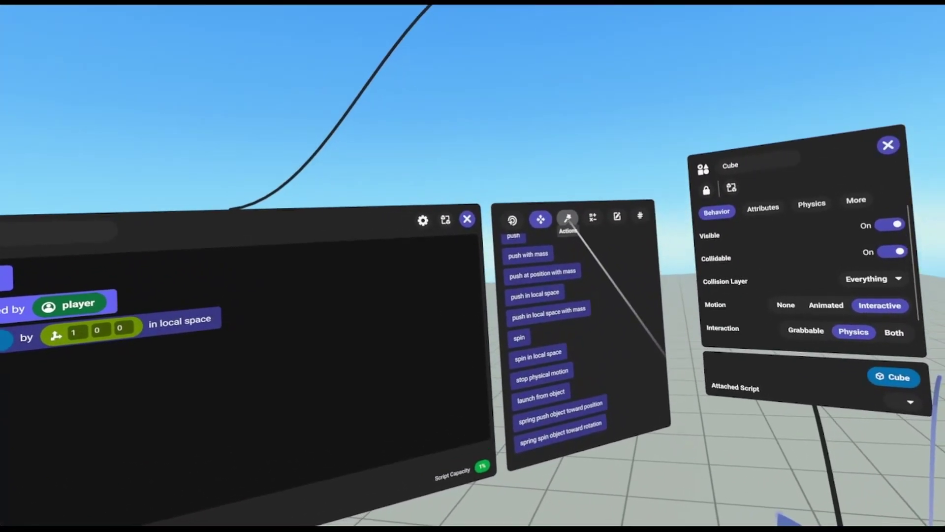
# Step: Review the animation action blocks, set the cube's Motion to Animated and record an animation while moving the cube sideways
pyautogui.click(567, 218)
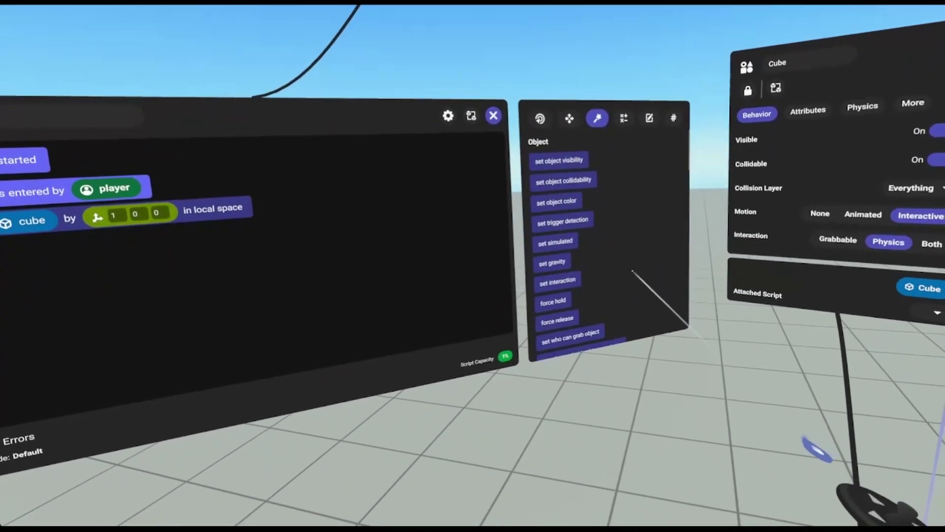
pyautogui.scroll(-8, 632, 270)
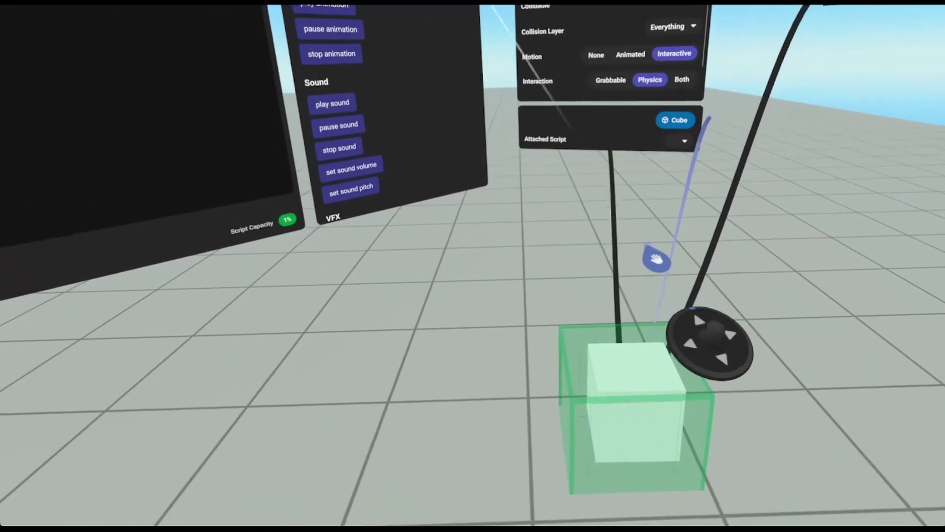
pyautogui.click(612, 380)
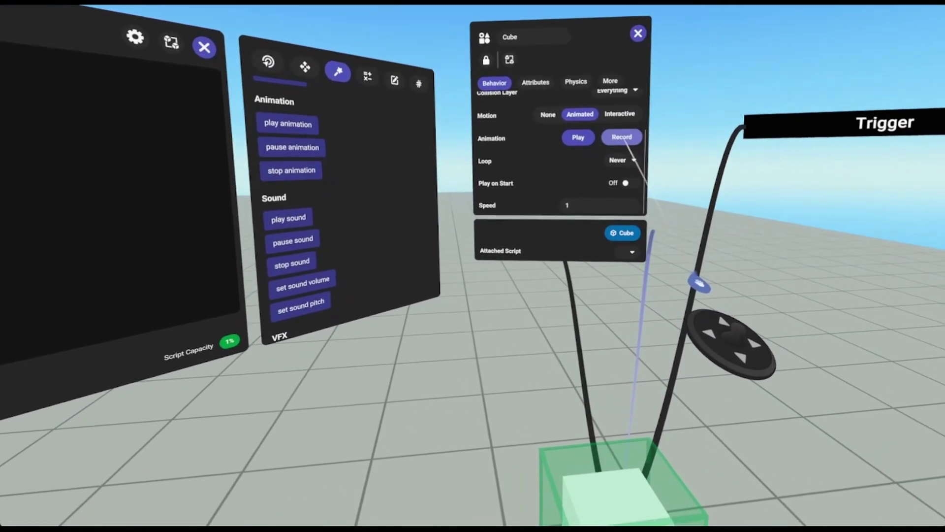
pyautogui.click(620, 129)
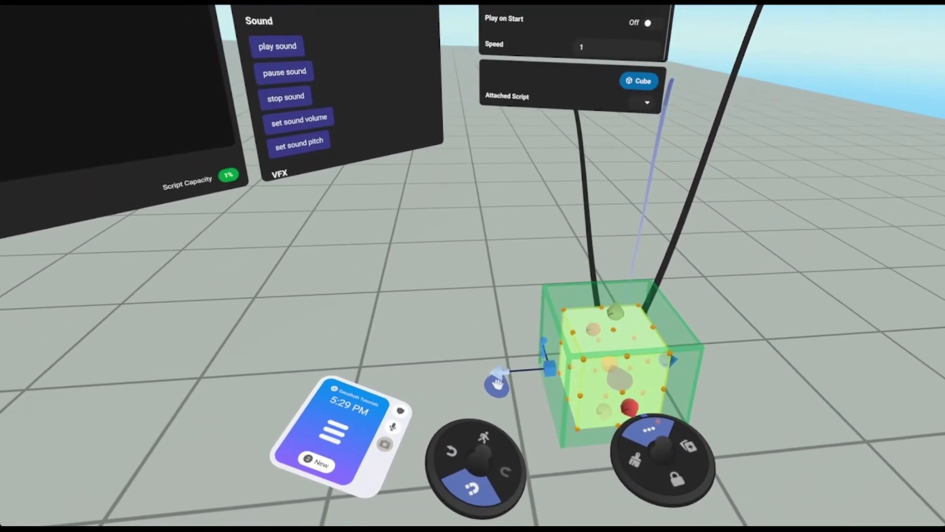
pyautogui.moveTo(476, 380); pyautogui.dragTo(382, 377)
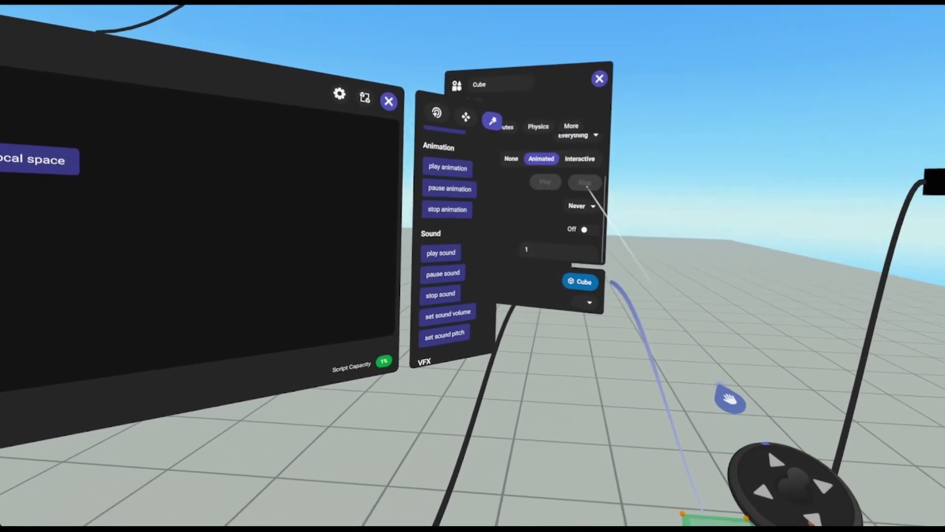
pyautogui.click(585, 183)
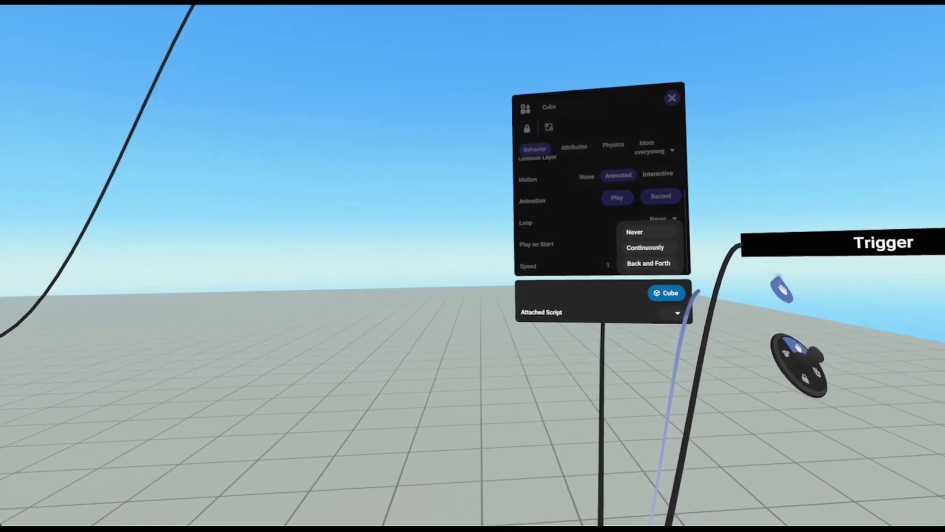
# Step: Set the cube's Motion to Interactive and its Interaction to Physics, and try moving the cube by hand
pyautogui.click(660, 198)
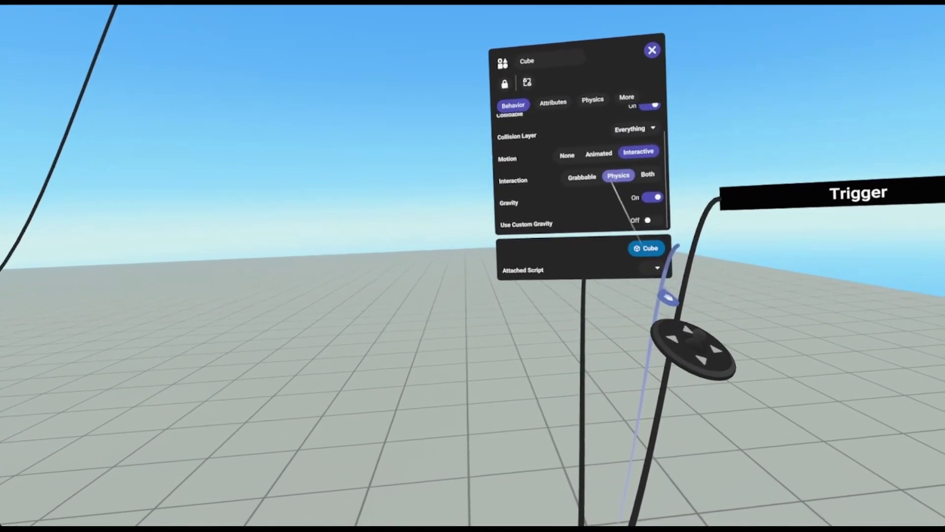
pyautogui.press('Tab')
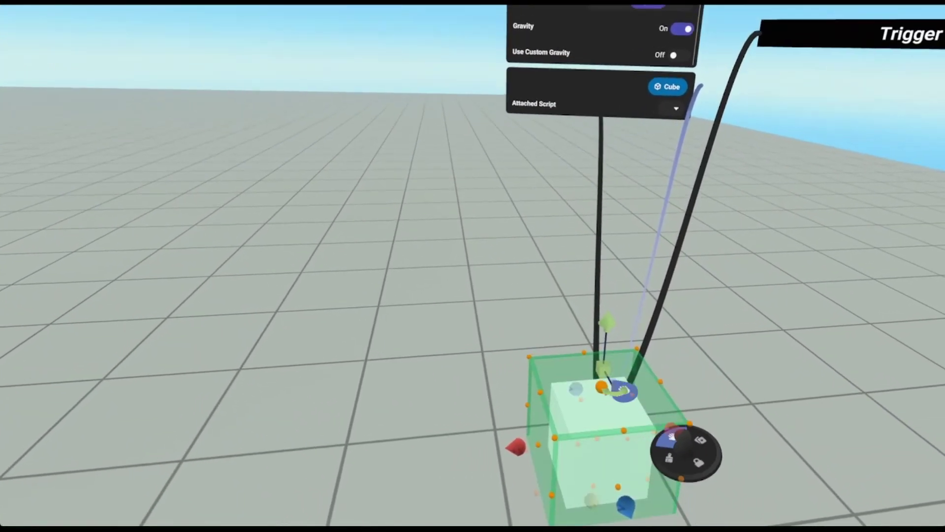
pyautogui.moveTo(614, 388); pyautogui.dragTo(886, 66)
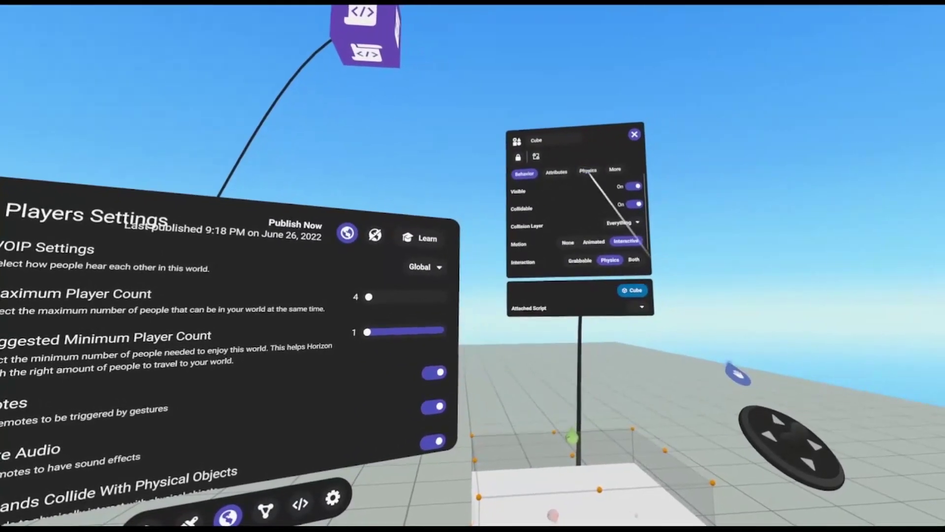
# Step: Open the list of physics material choices for the cube
pyautogui.click(581, 161)
pyautogui.click(616, 175)
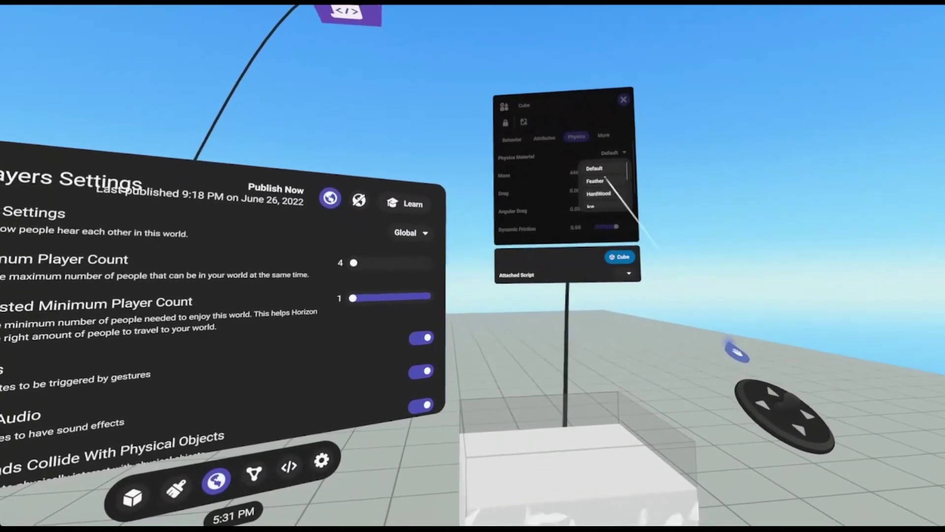